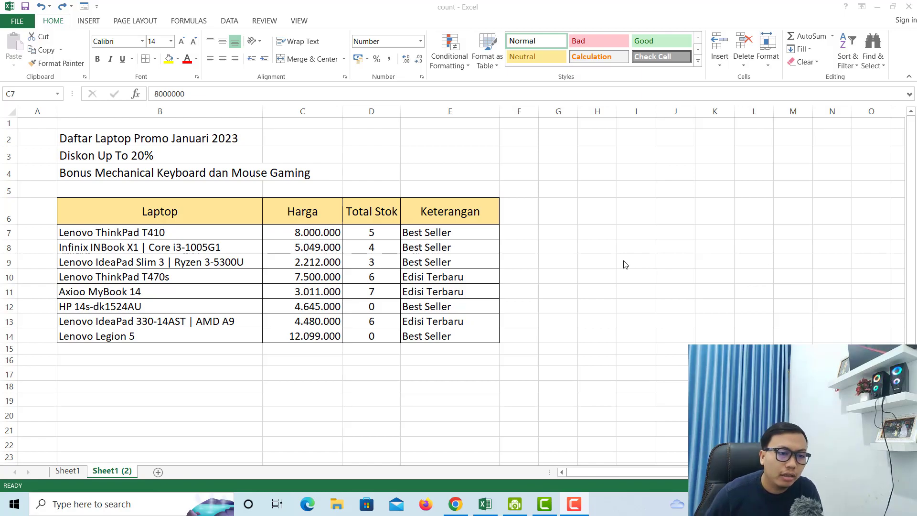
pyautogui.click(528, 235)
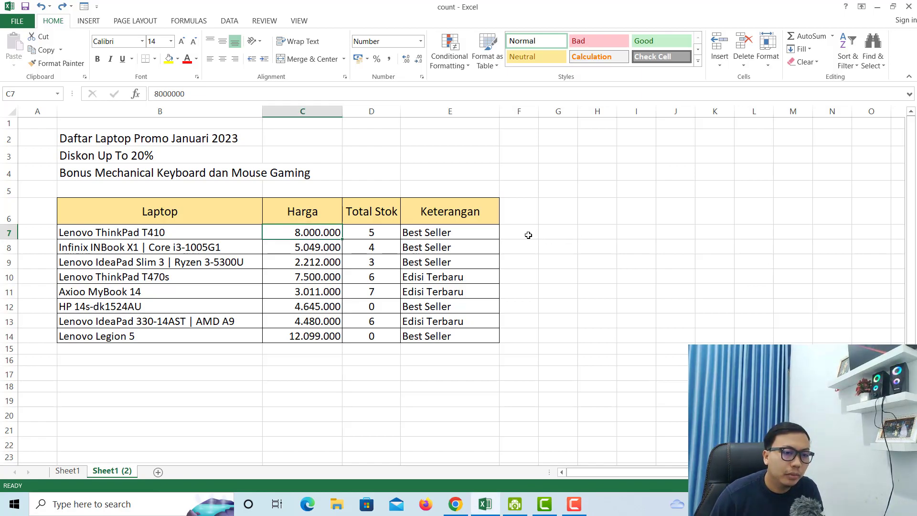
pyautogui.click(528, 235)
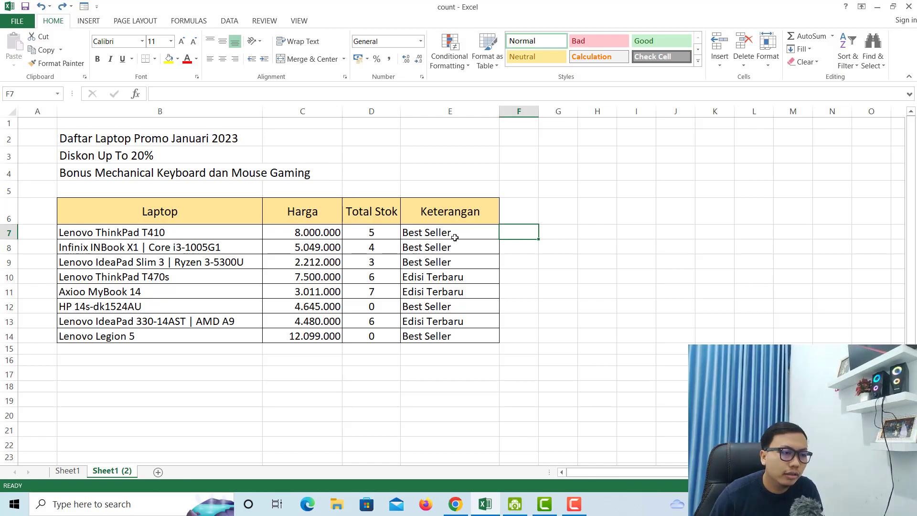
pyautogui.click(248, 209)
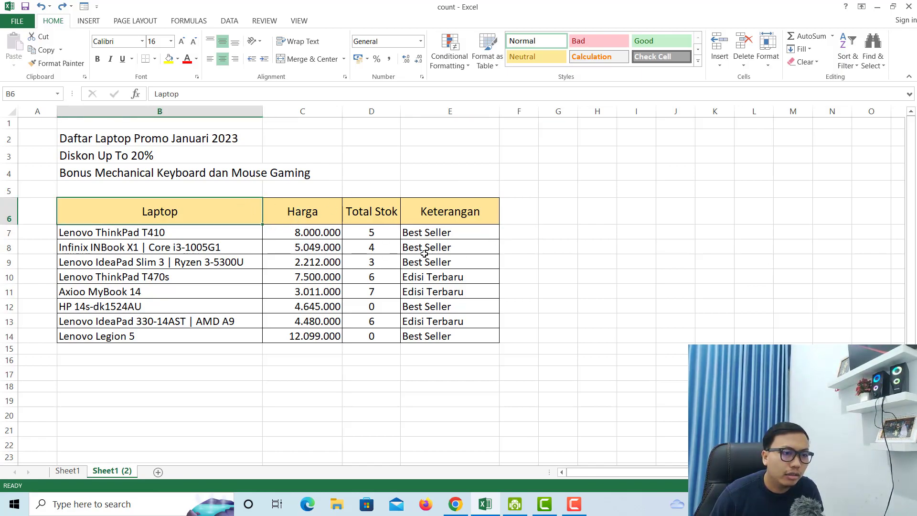
pyautogui.click(414, 219)
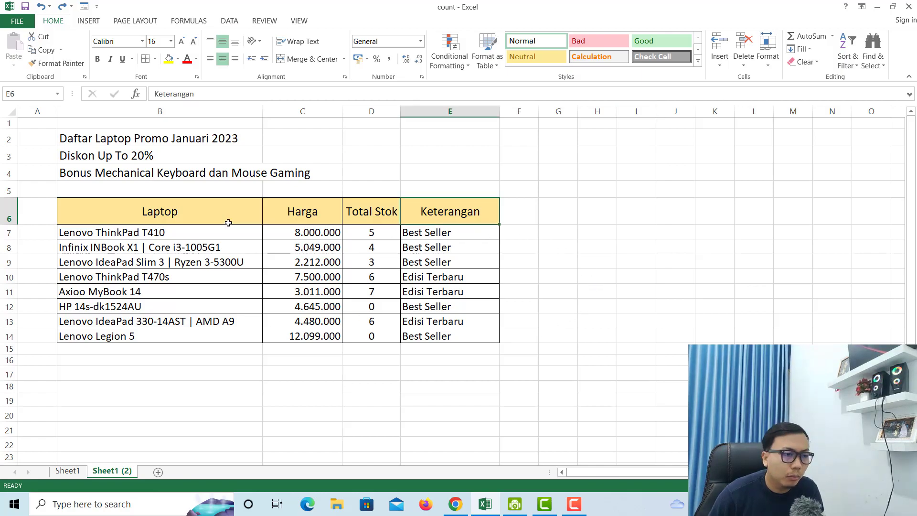
pyautogui.click(234, 218)
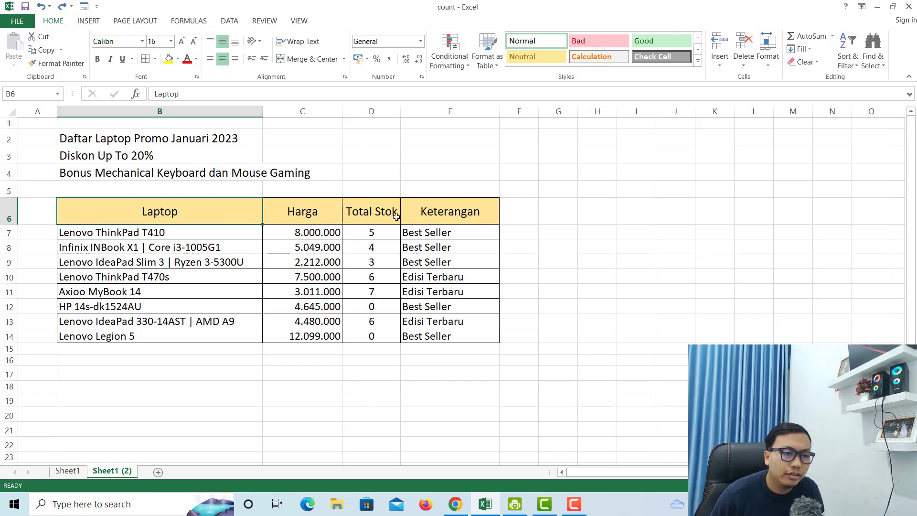
pyautogui.click(431, 212)
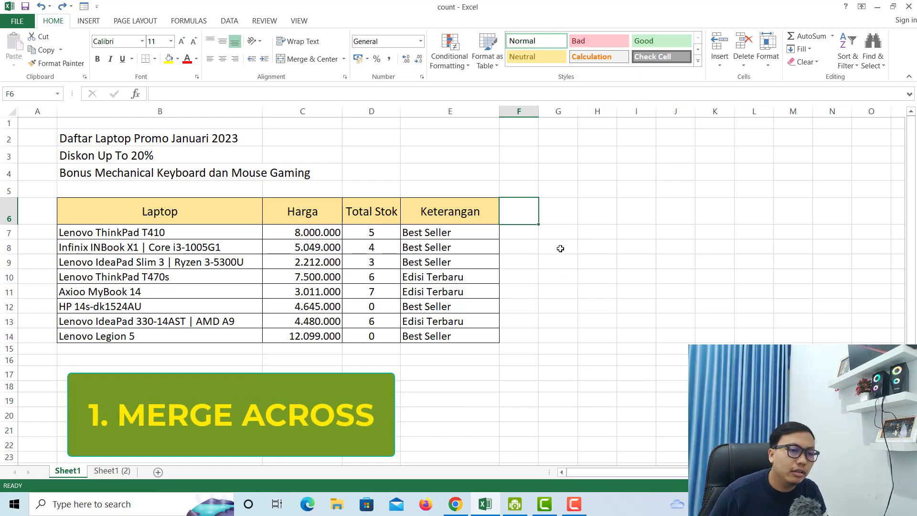
pyautogui.click(554, 235)
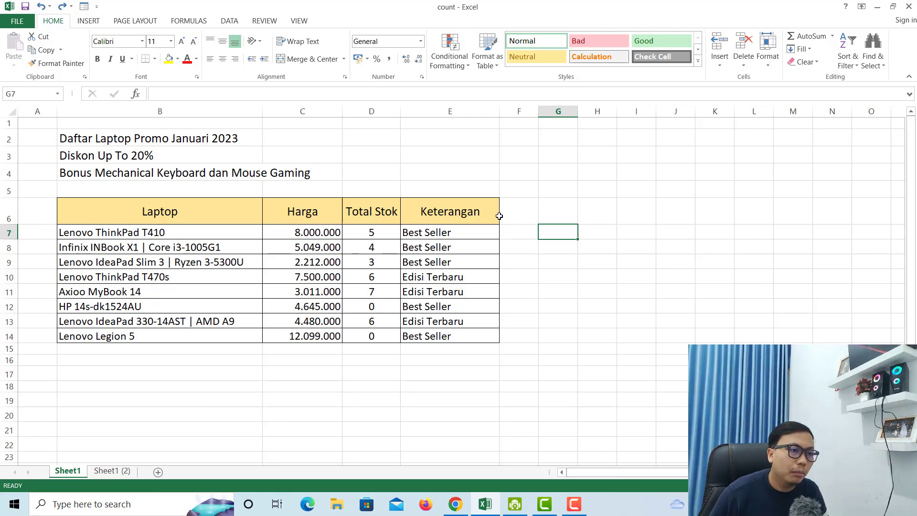
# - Merge and center the title "Daftar Laptop Promo Januari 2023" across cells B2:E2
pyautogui.click(337, 165)
pyautogui.click(241, 137)
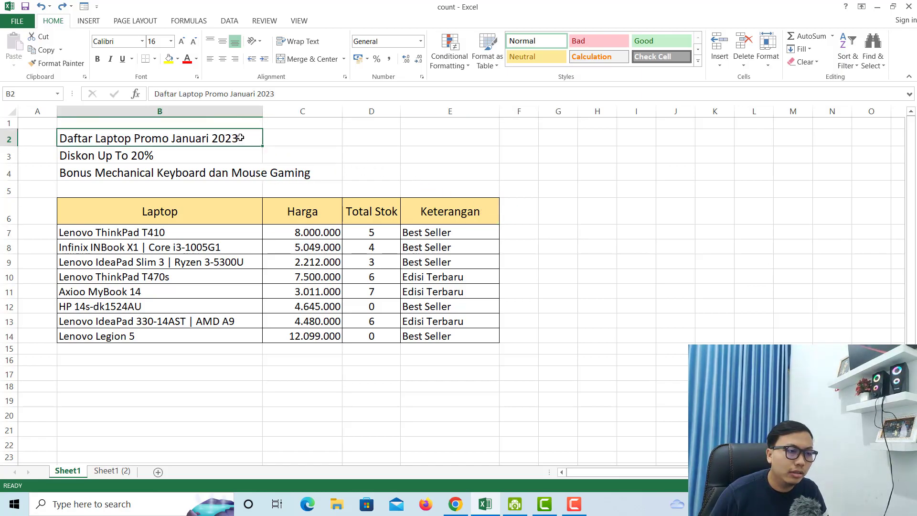
pyautogui.moveTo(252, 137); pyautogui.dragTo(418, 136)
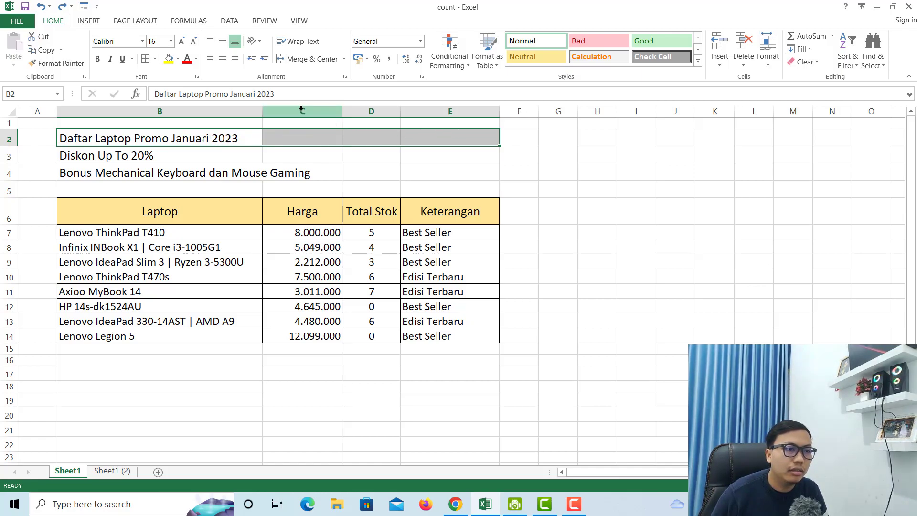
pyautogui.click(299, 60)
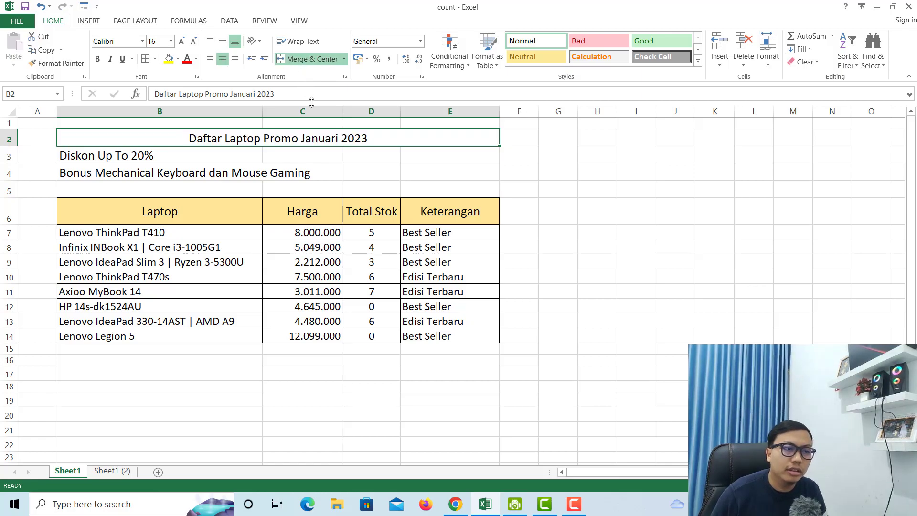
pyautogui.click(220, 157)
pyautogui.click(198, 137)
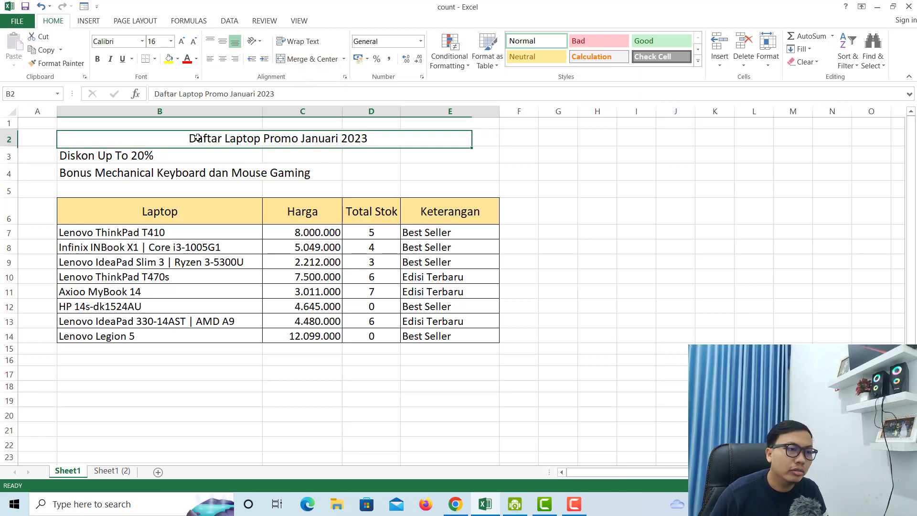
pyautogui.moveTo(181, 137); pyautogui.dragTo(385, 177)
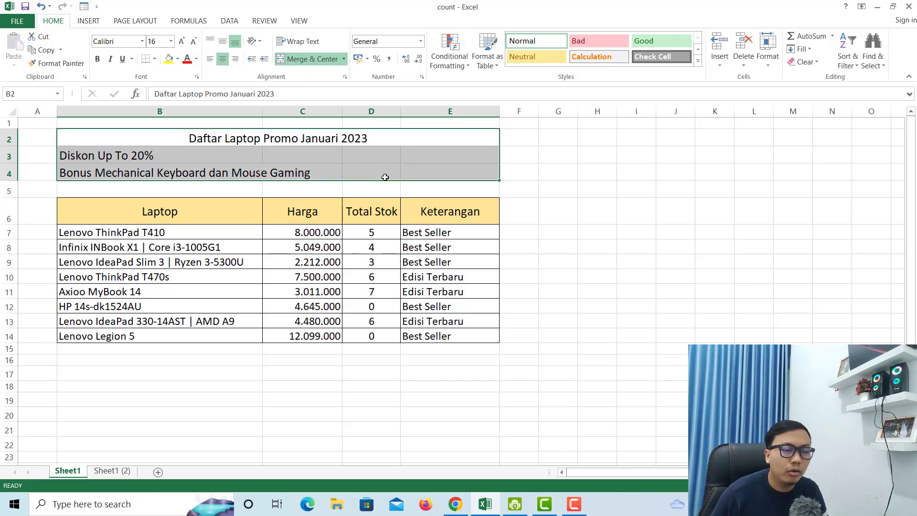
pyautogui.click(178, 158)
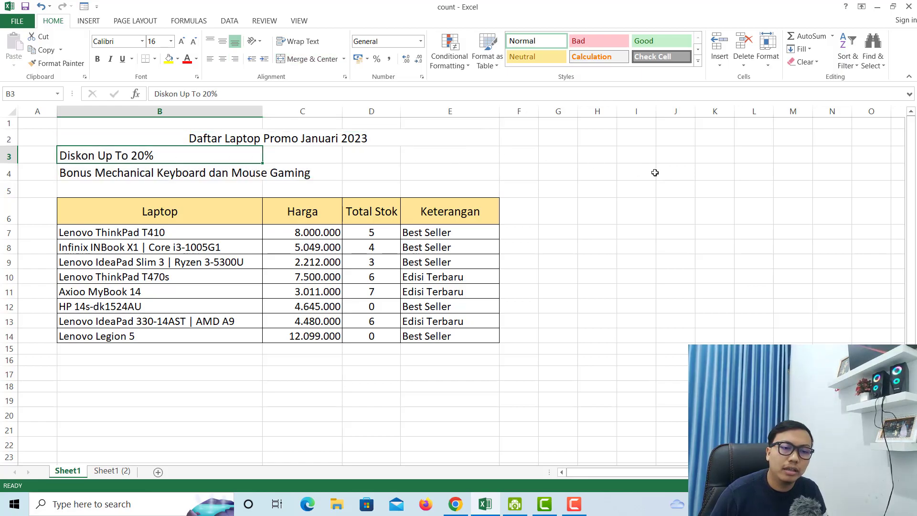
pyautogui.moveTo(630, 211); pyautogui.dragTo(761, 208)
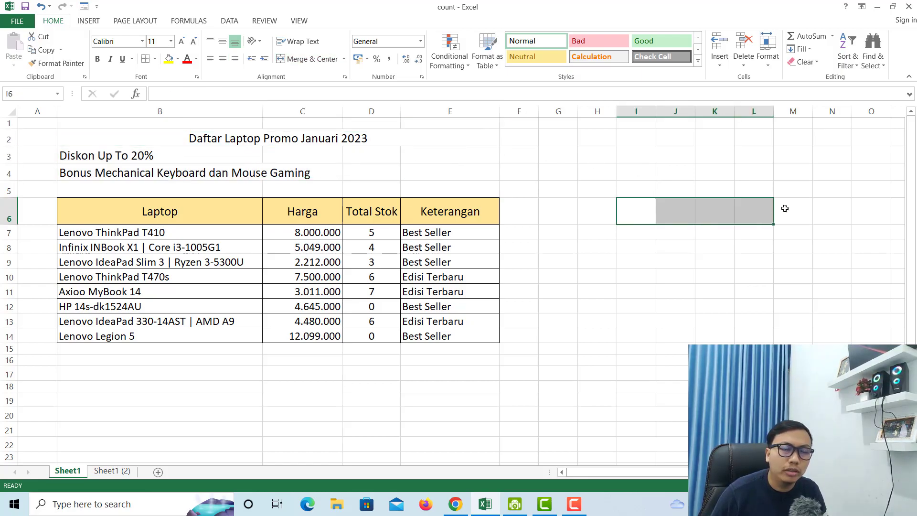
pyautogui.click(589, 260)
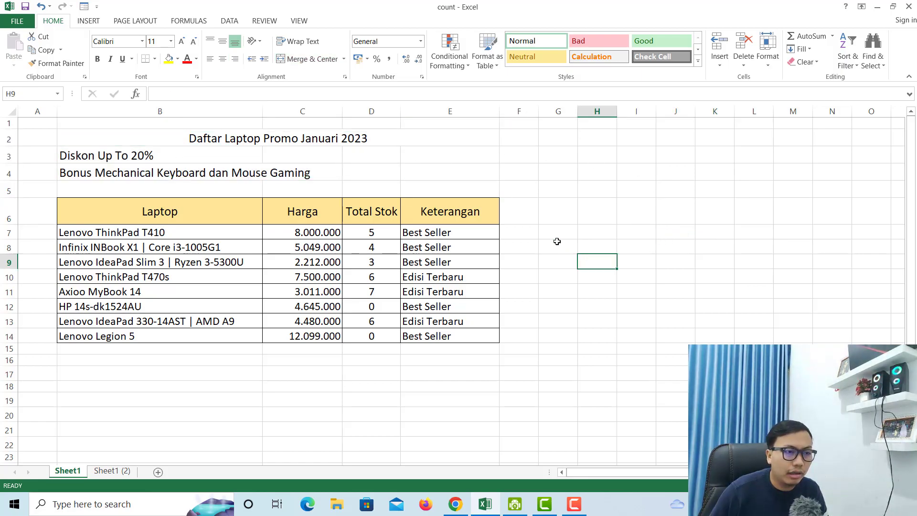
# - Undo the merge and centering of the title in row 2
pyautogui.click(274, 144)
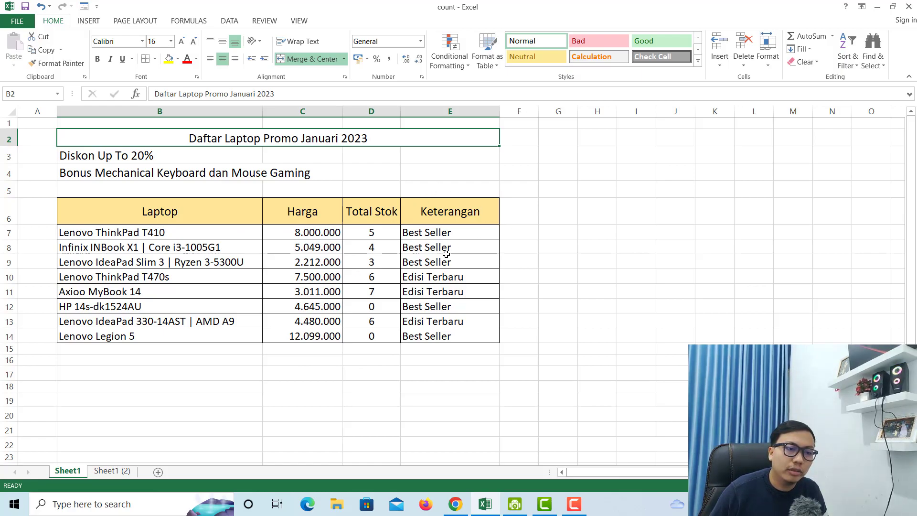
pyautogui.hotkey('ctrl', 'z')
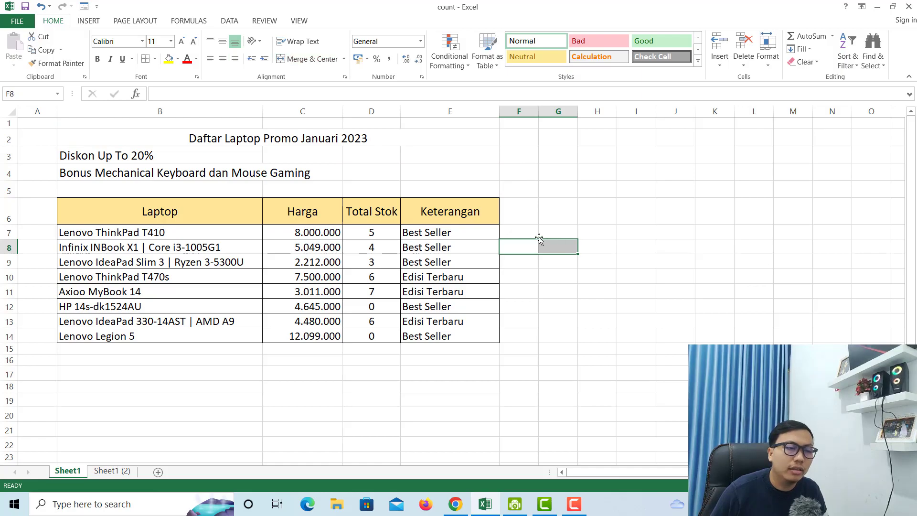
pyautogui.click(361, 150)
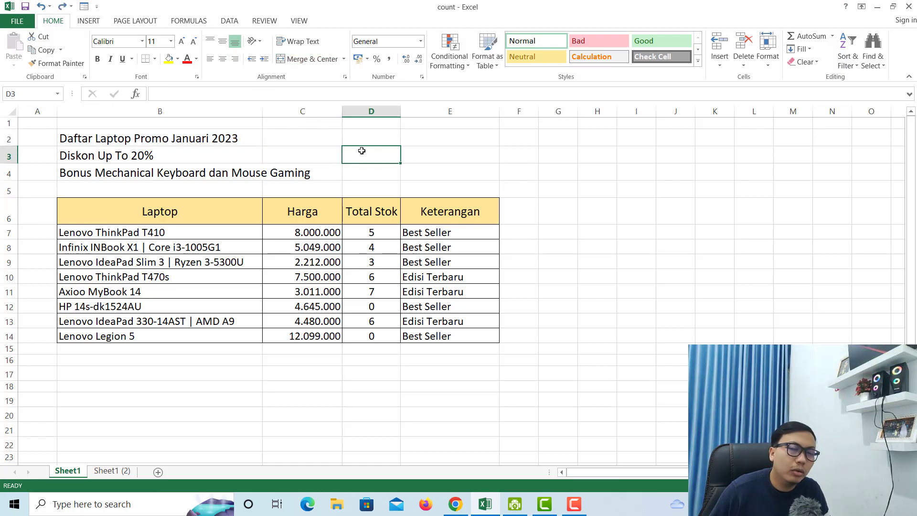
# - Merge each of the three title rows in B2:E4 separately with Merge Across
pyautogui.click(175, 138)
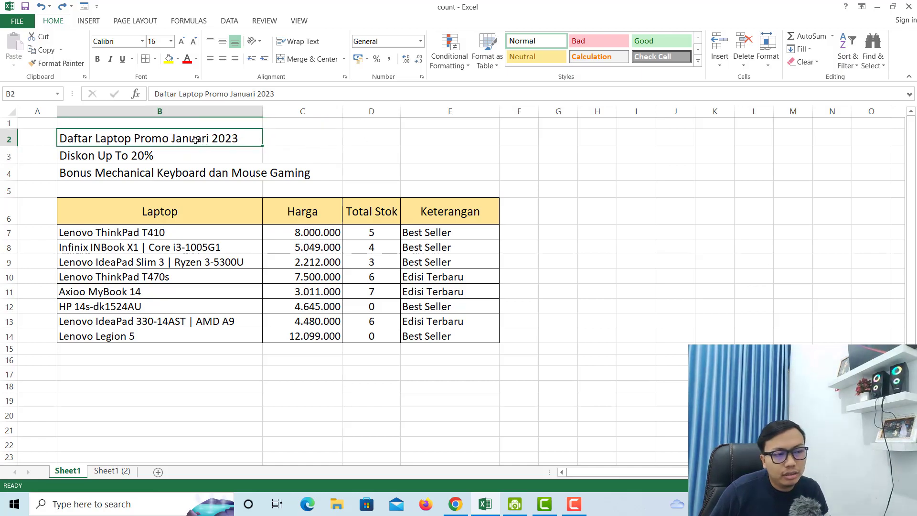
pyautogui.moveTo(237, 140); pyautogui.dragTo(266, 170)
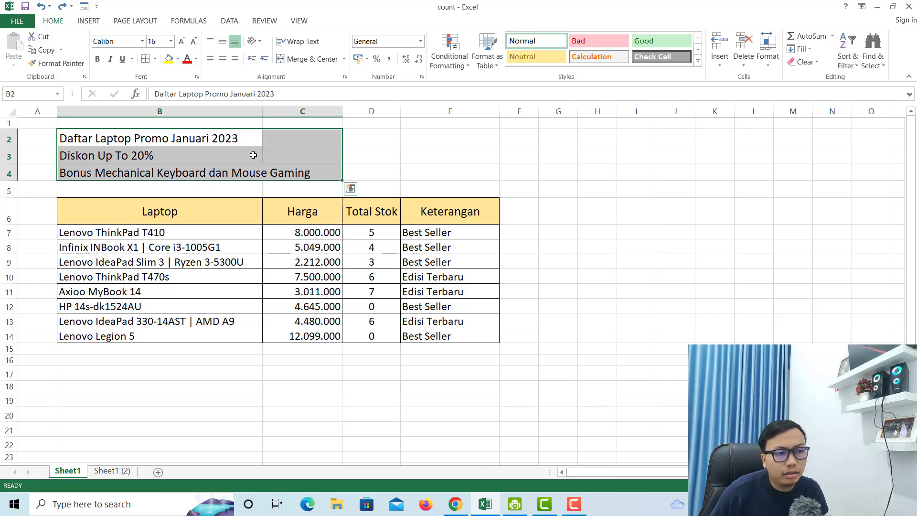
pyautogui.moveTo(181, 137); pyautogui.dragTo(445, 174)
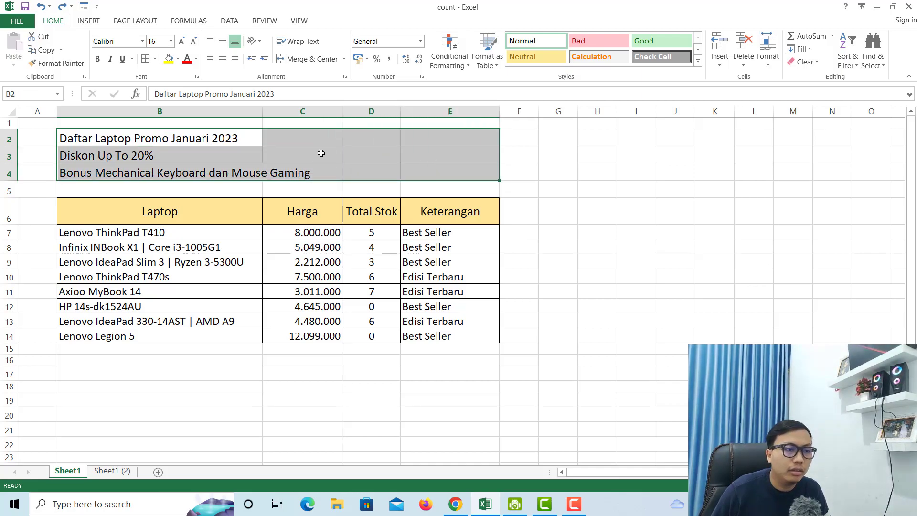
pyautogui.click(344, 59)
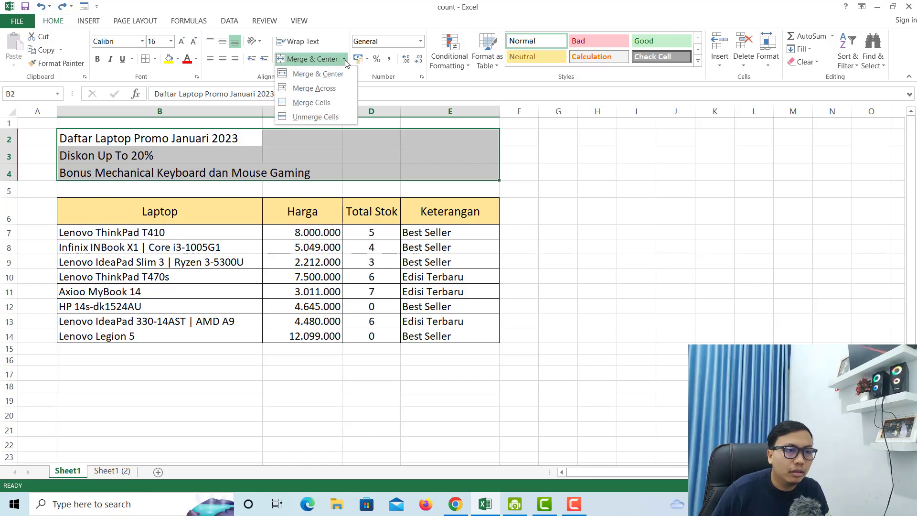
pyautogui.click(306, 89)
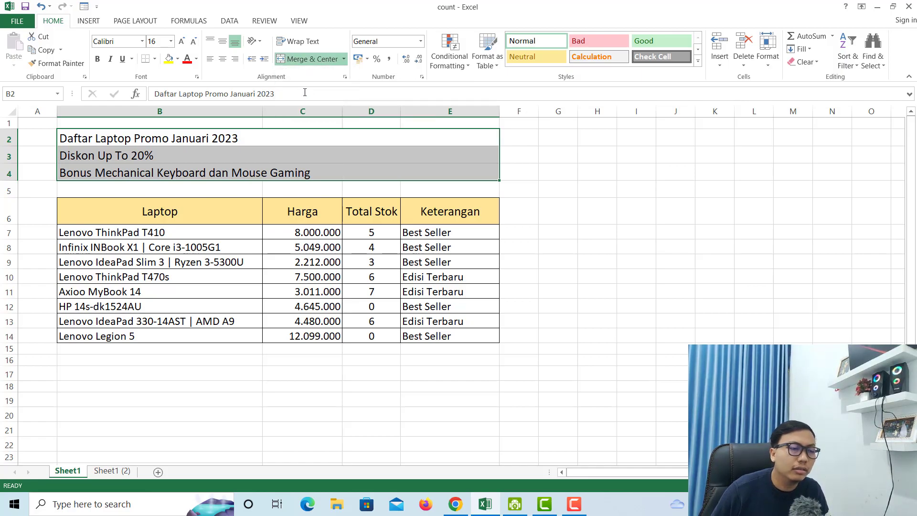
pyautogui.click(340, 144)
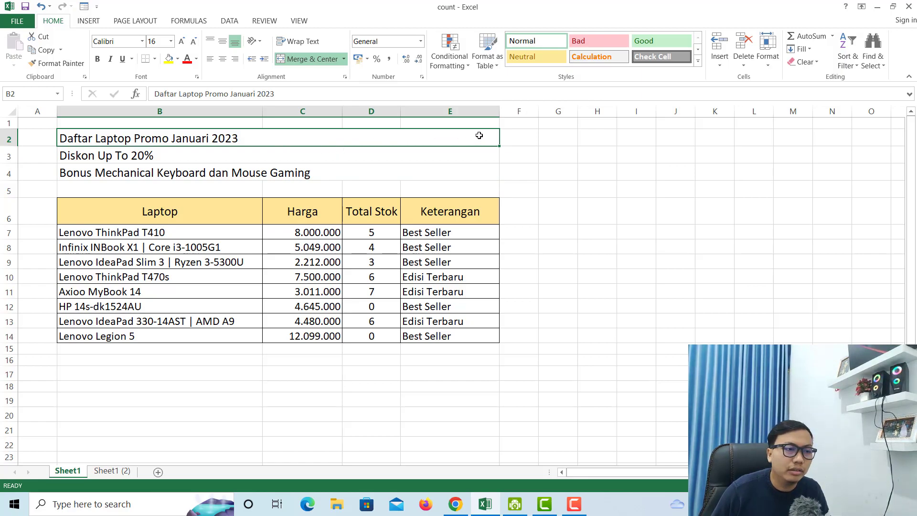
# - Center the text of the three merged title lines in rows 2 to 4 horizontally
pyautogui.moveTo(297, 136); pyautogui.dragTo(354, 174)
pyautogui.click(222, 58)
pyautogui.click(603, 188)
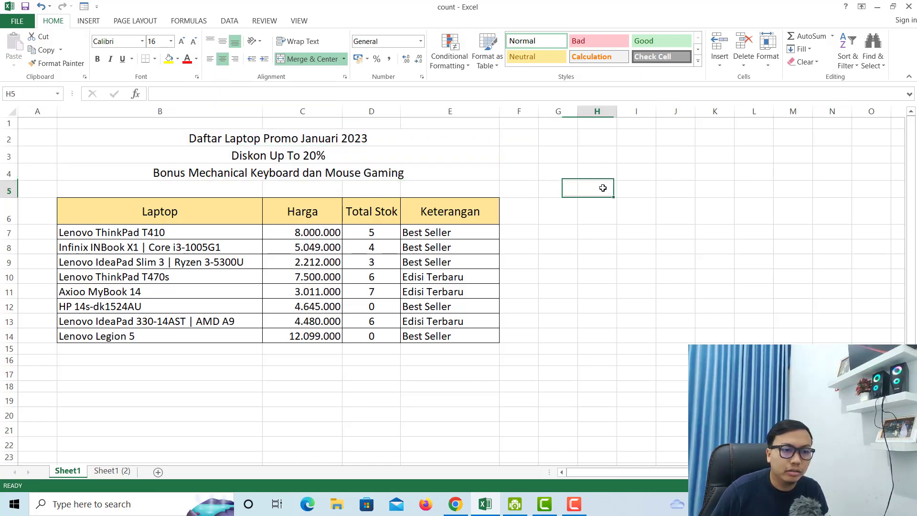
pyautogui.click(601, 257)
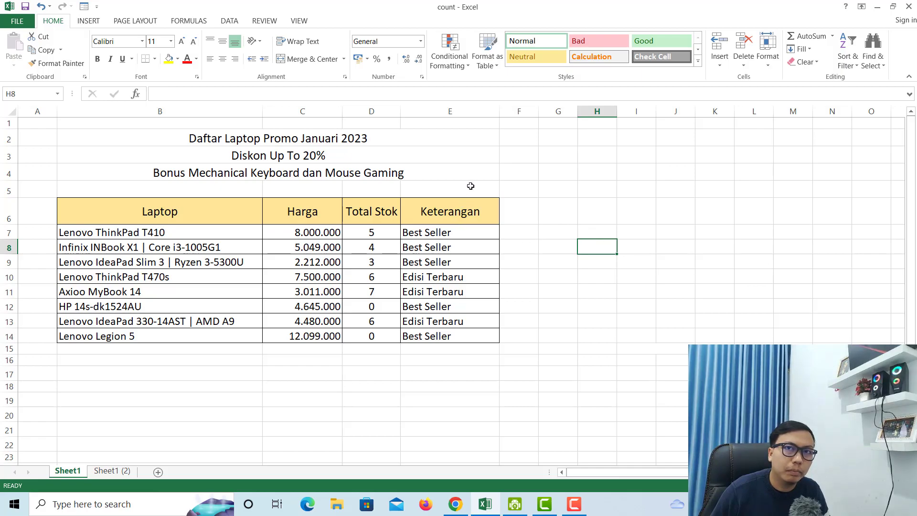
pyautogui.click(580, 154)
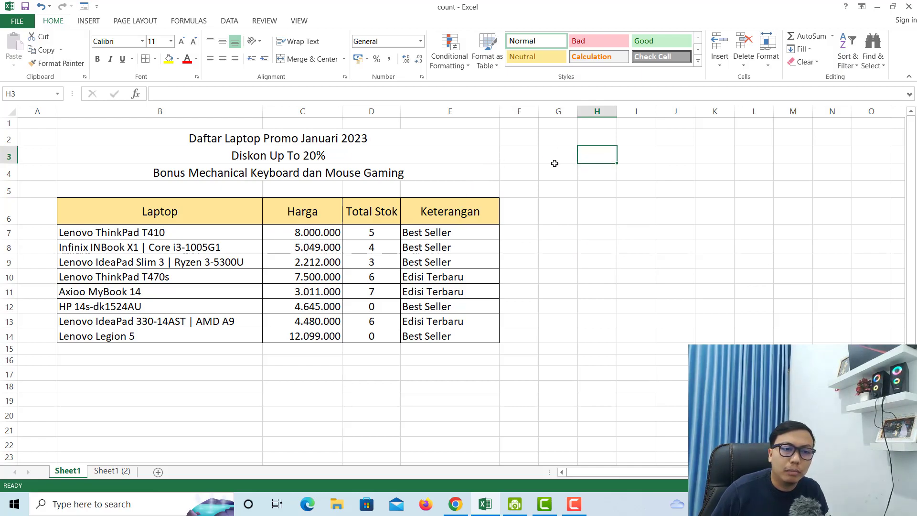
pyautogui.moveTo(561, 155); pyautogui.dragTo(720, 158)
pyautogui.click(554, 304)
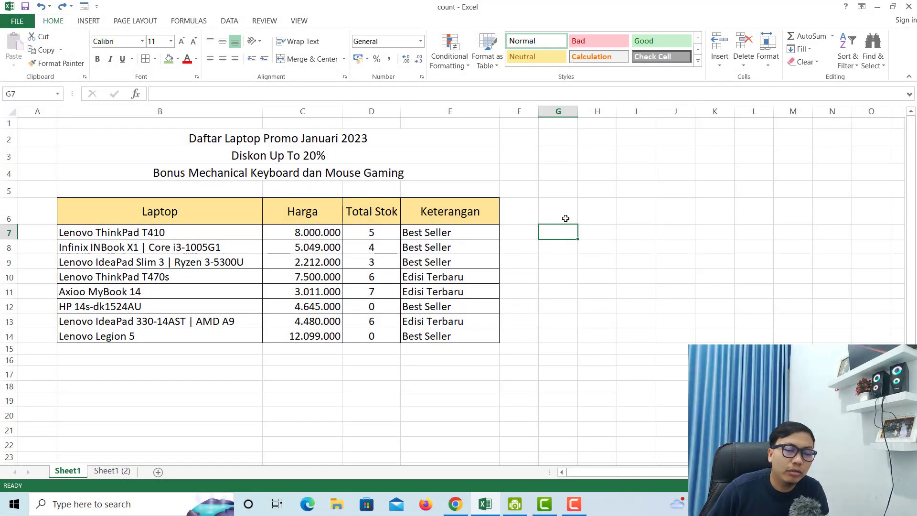
pyautogui.click(565, 218)
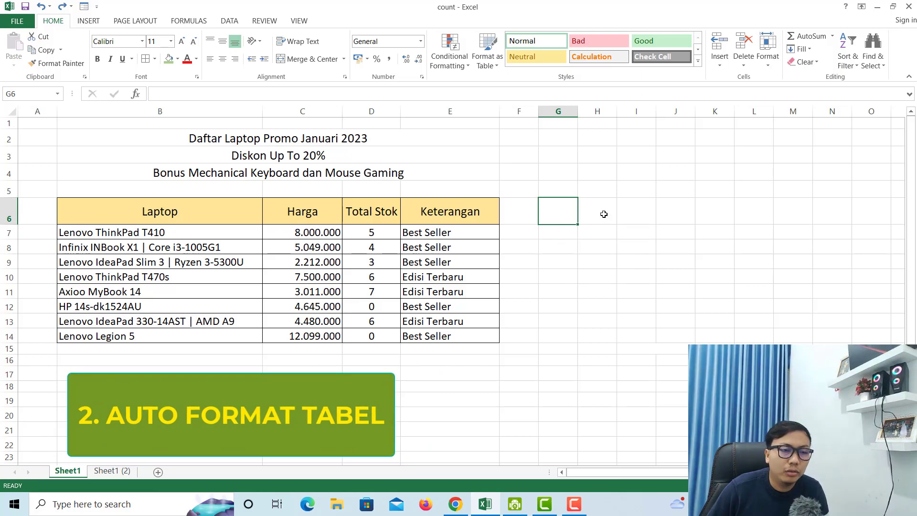
# - Apply all borders to the blank range G6:M14 to form an empty table grid
pyautogui.moveTo(566, 213)
pyautogui.mouseDown()
pyautogui.moveTo(768, 276)
pyautogui.moveTo(776, 336)
pyautogui.mouseUp()
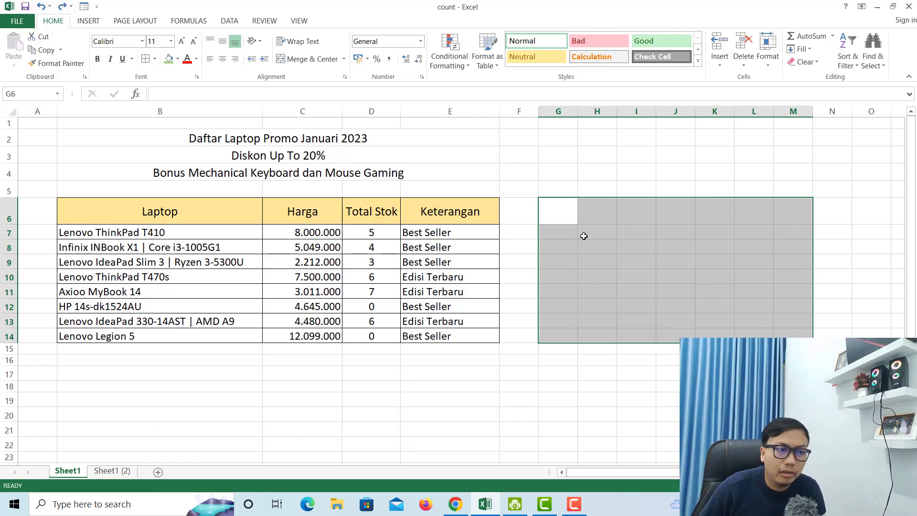
pyautogui.click(146, 59)
pyautogui.click(684, 261)
pyautogui.click(566, 211)
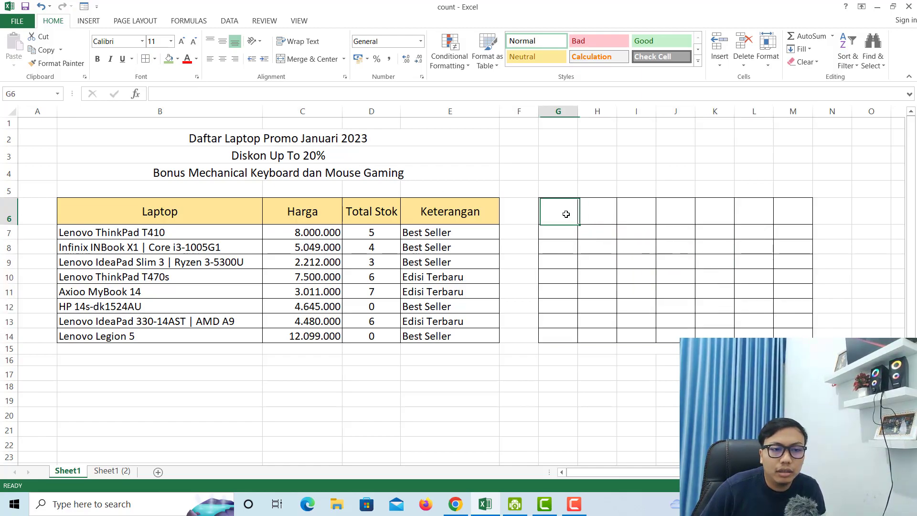
# - Widen column G and enter the heading "Nama" in cell G6 in bold italic
pyautogui.moveTo(578, 114); pyautogui.dragTo(613, 114)
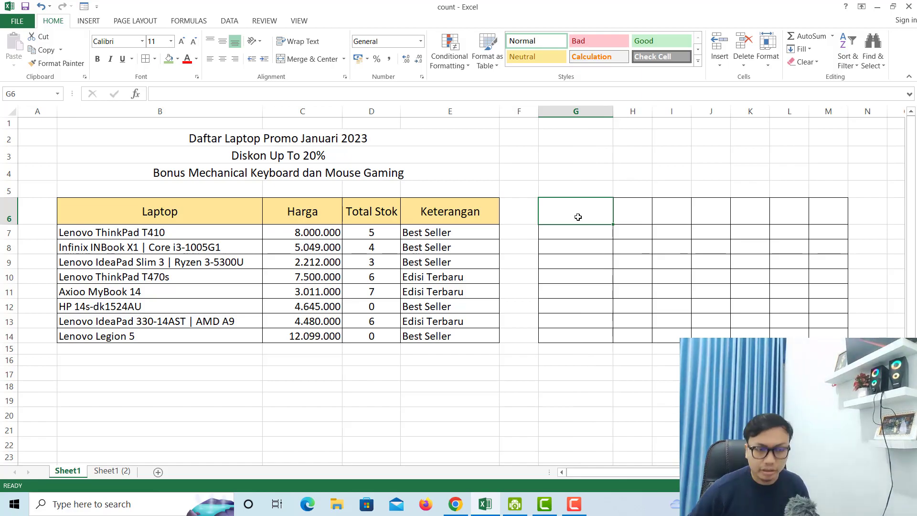
pyautogui.write('Nama')
pyautogui.press('Return')
pyautogui.click(578, 218)
pyautogui.click(97, 58)
pyautogui.click(110, 58)
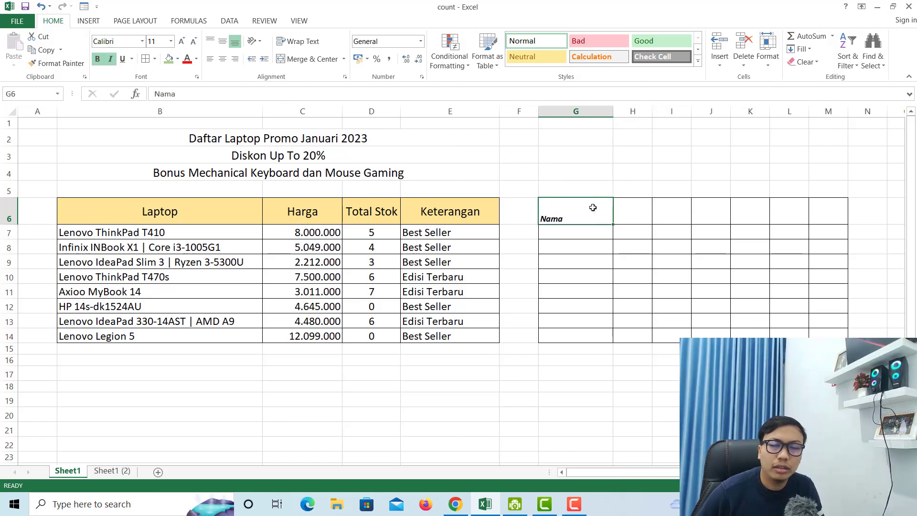
# - Try to open AutoFormat for the laptop table starting from header cell B6
pyautogui.moveTo(570, 210); pyautogui.dragTo(831, 334)
pyautogui.click(240, 214)
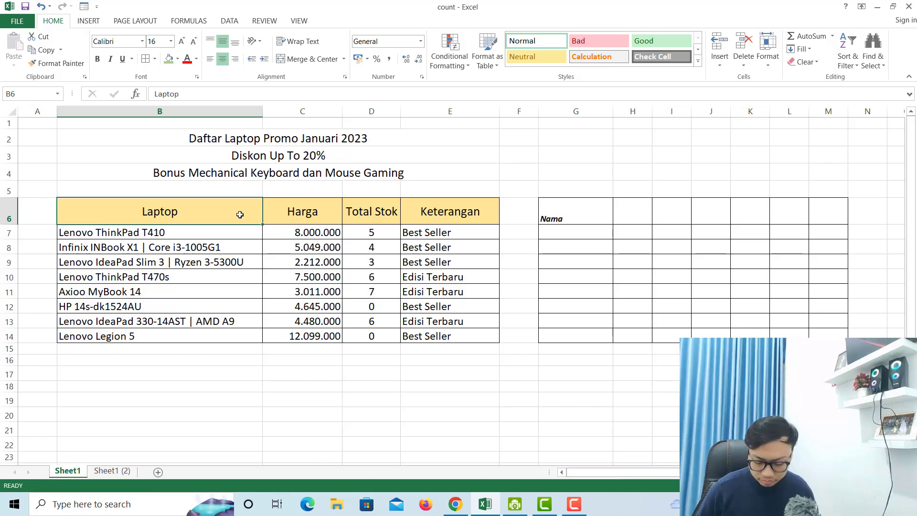
pyautogui.hotkey('alt', 'o')
pyautogui.press('a')
pyautogui.click(689, 247)
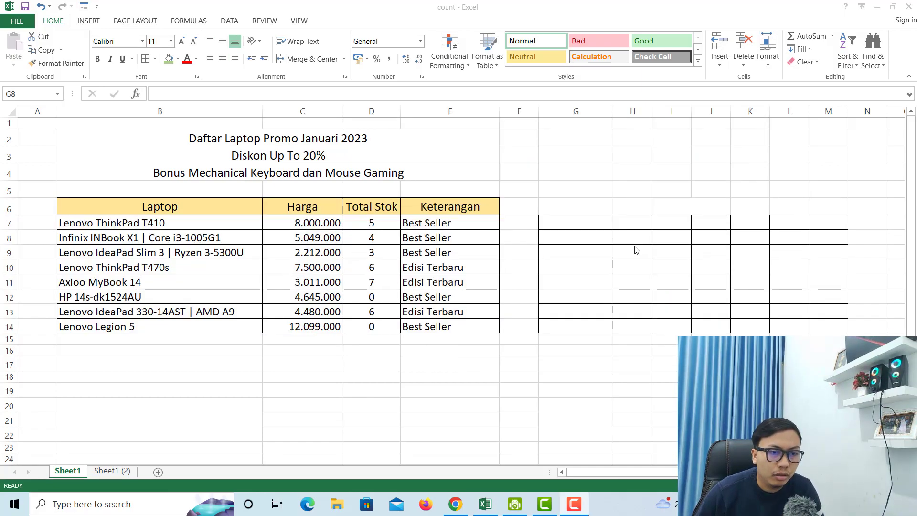
pyautogui.click(639, 239)
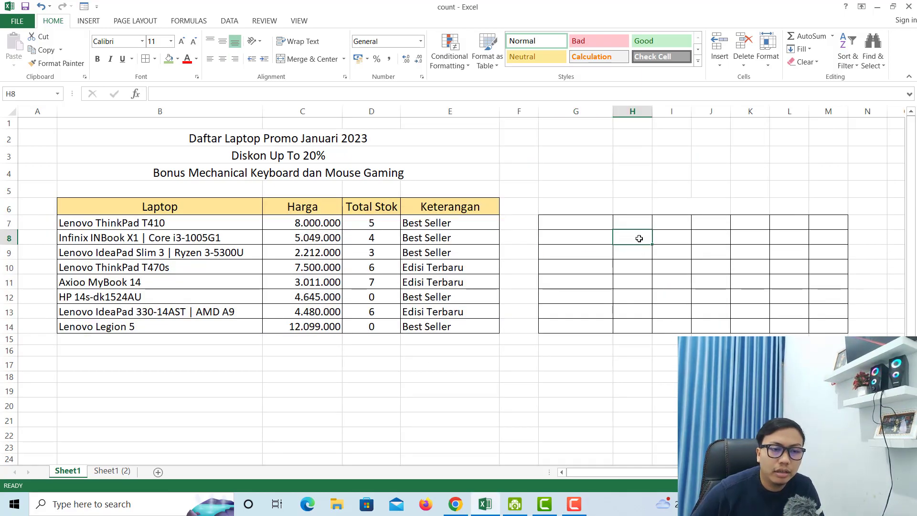
pyautogui.click(601, 222)
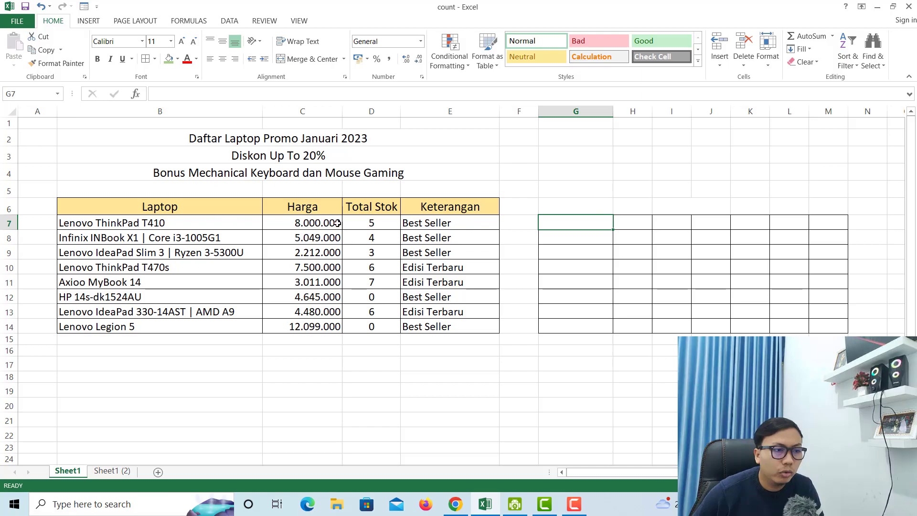
pyautogui.moveTo(236, 206); pyautogui.dragTo(467, 326)
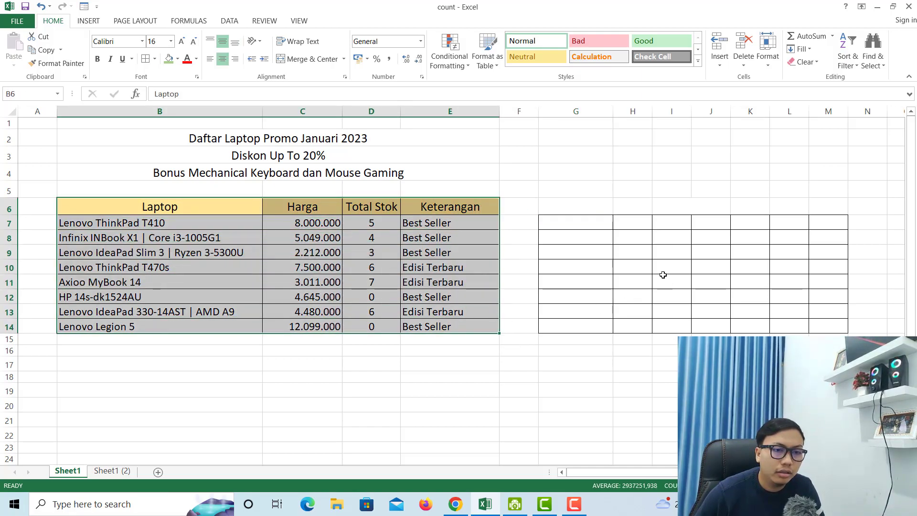
pyautogui.click(590, 223)
pyautogui.moveTo(583, 223); pyautogui.dragTo(820, 325)
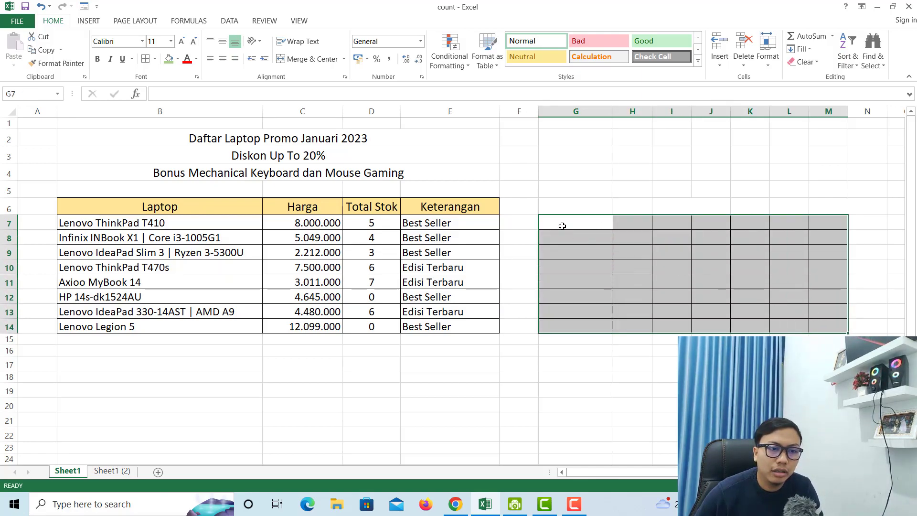
# - Try AutoFormat on cell G7 with the test heading "Nama" in it, and clear the cell
pyautogui.click(559, 223)
pyautogui.write('Nama')
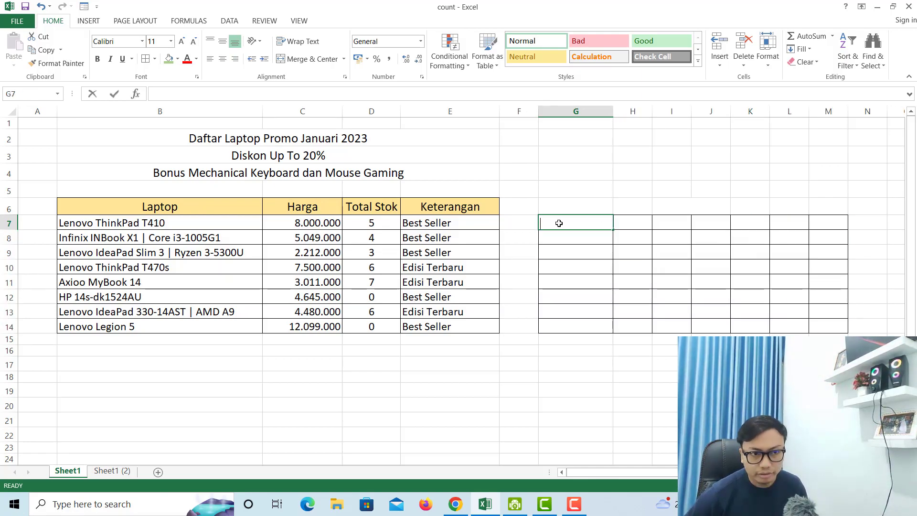
pyautogui.press('Return')
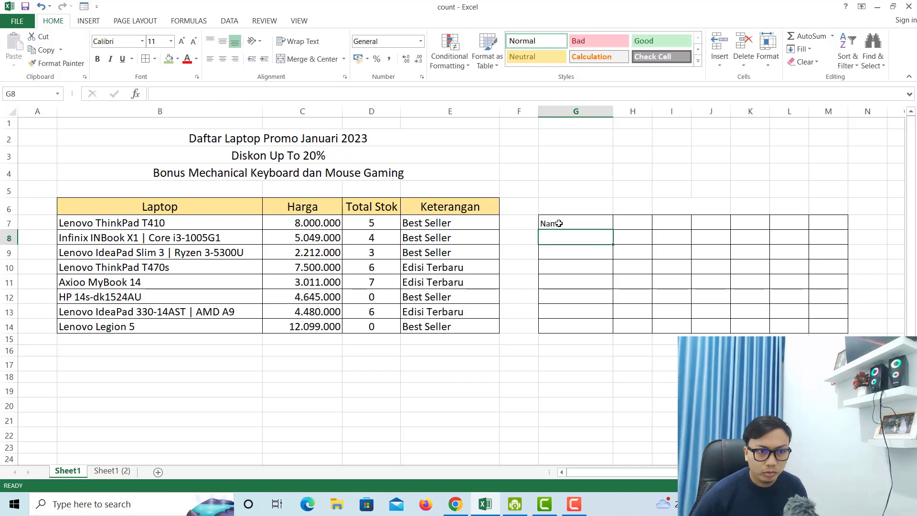
pyautogui.click(559, 223)
pyautogui.hotkey('alt', 'o')
pyautogui.press('a')
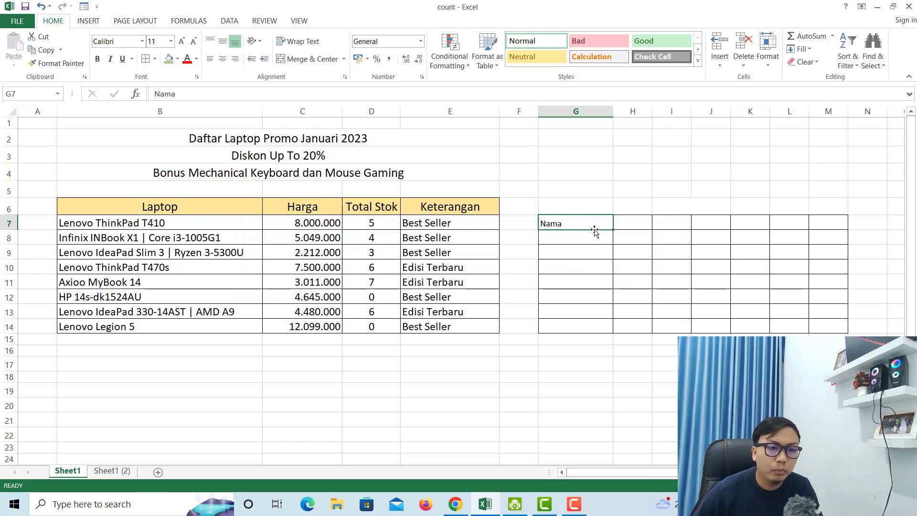
pyautogui.press('BackSpace')
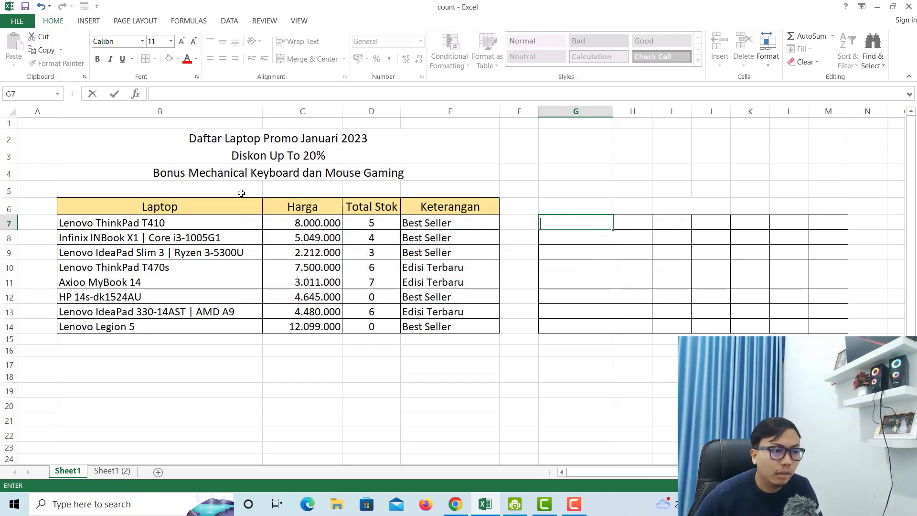
pyautogui.moveTo(178, 205); pyautogui.dragTo(482, 318)
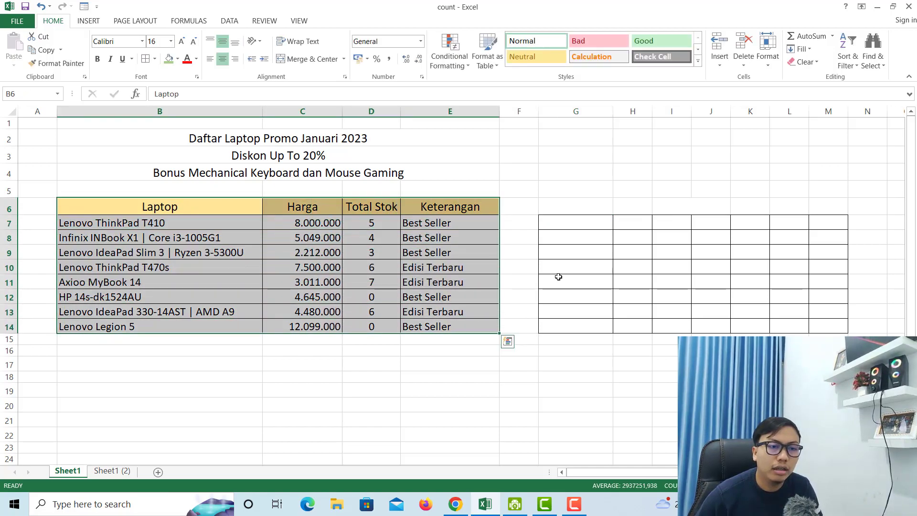
pyautogui.click(589, 221)
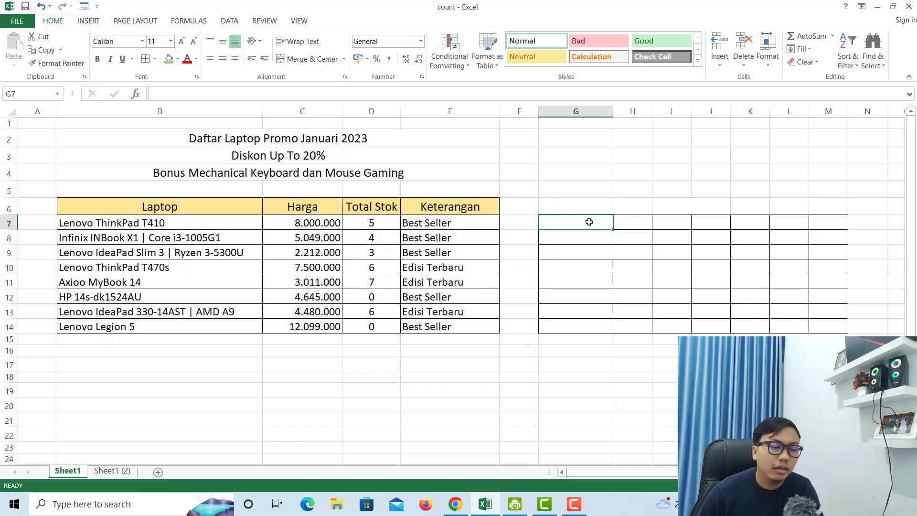
pyautogui.moveTo(589, 222); pyautogui.dragTo(825, 327)
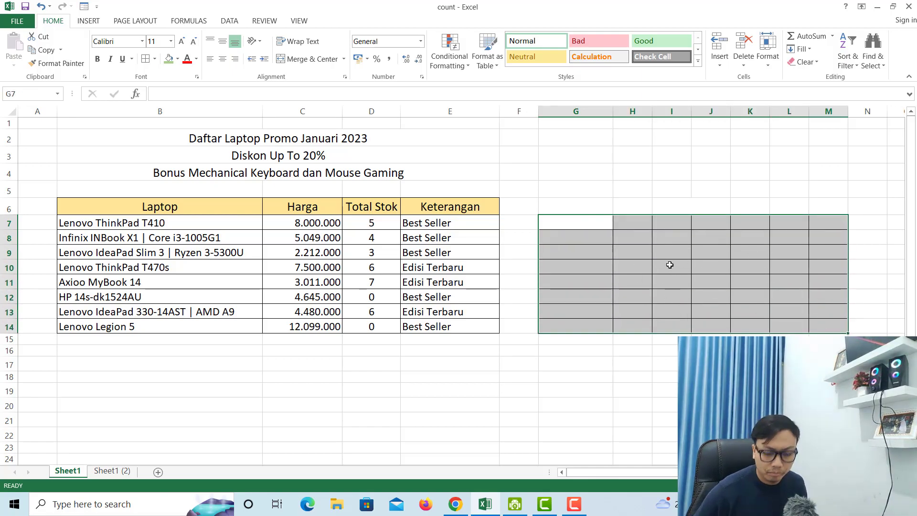
pyautogui.hotkey('alt', 'o')
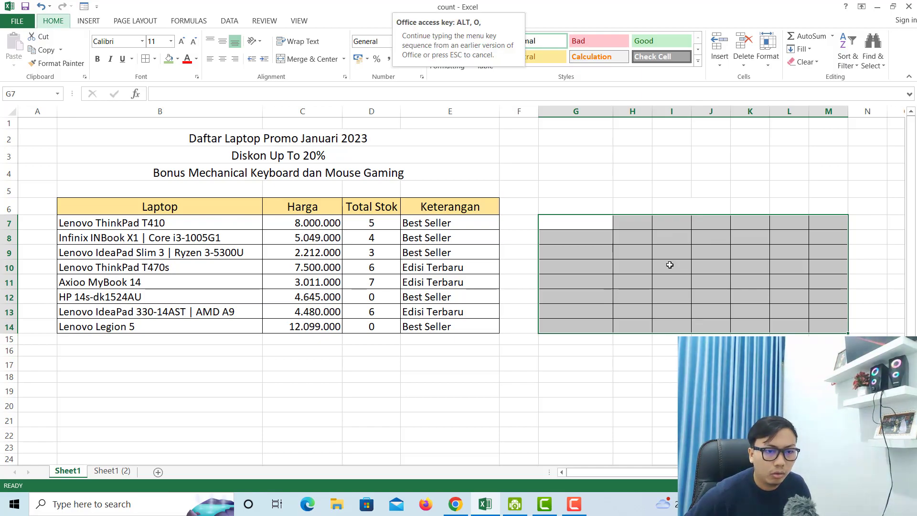
pyautogui.press('a')
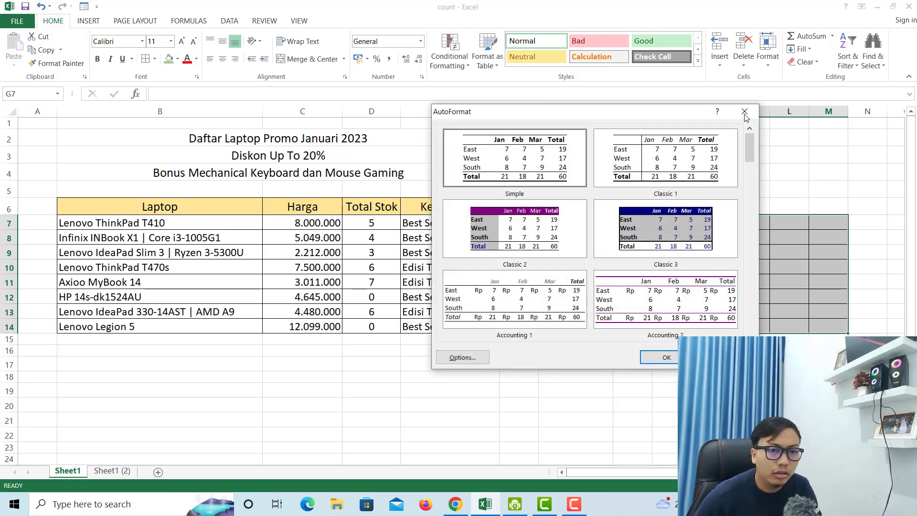
pyautogui.moveTo(653, 115); pyautogui.dragTo(714, 147)
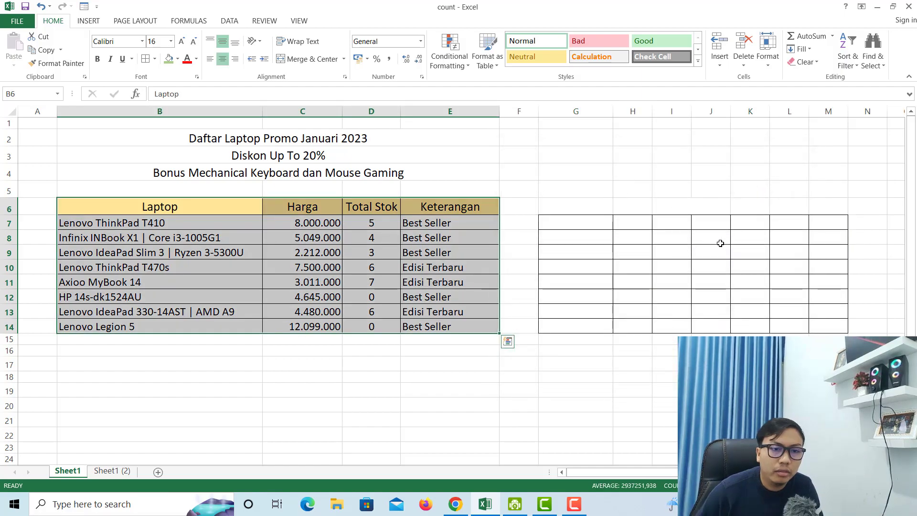
# - Apply the List 2 AutoFormat style to the blank grid G7:M14
pyautogui.click(592, 219)
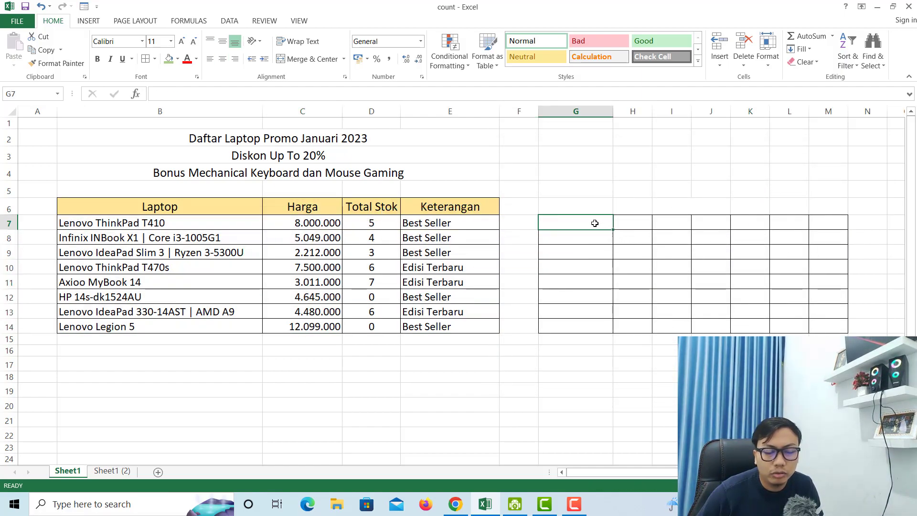
pyautogui.moveTo(612, 219); pyautogui.dragTo(825, 326)
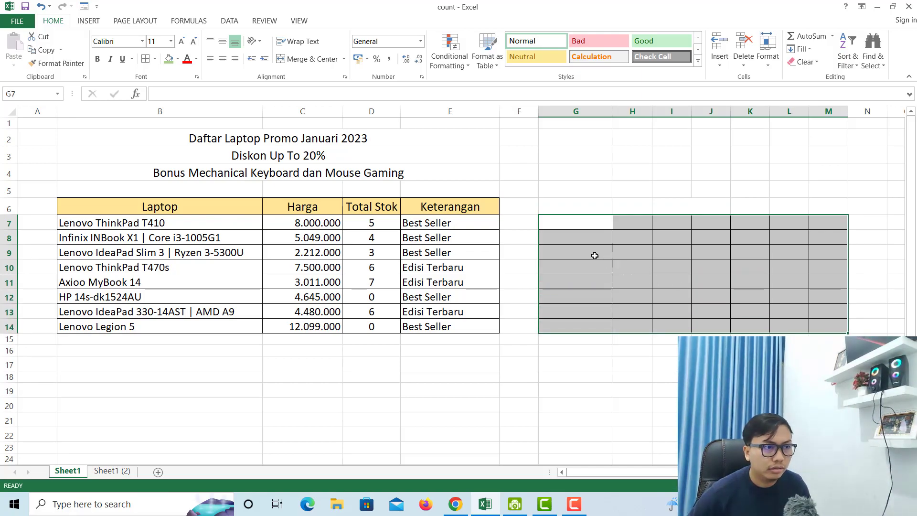
pyautogui.hotkey('alt', 'o')
pyautogui.press('a')
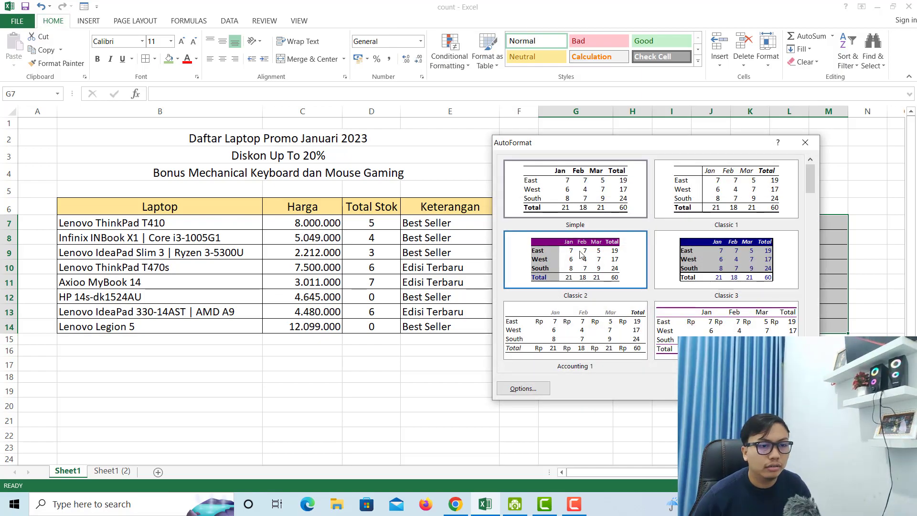
pyautogui.moveTo(812, 176); pyautogui.dragTo(811, 233)
pyautogui.click(703, 202)
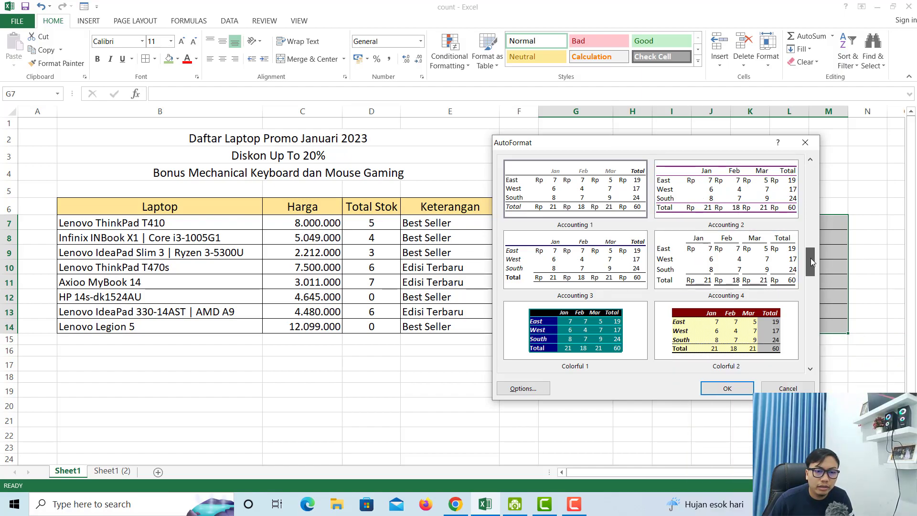
pyautogui.moveTo(811, 262); pyautogui.dragTo(810, 290)
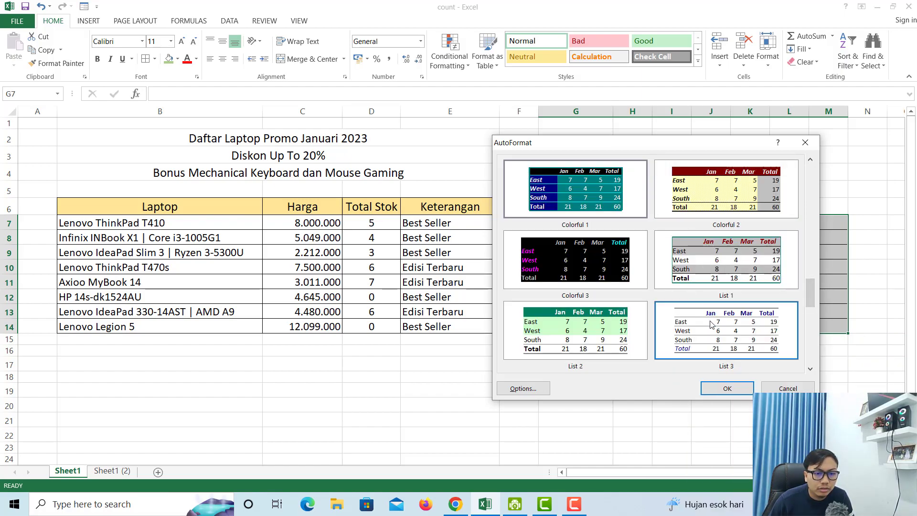
pyautogui.click(607, 346)
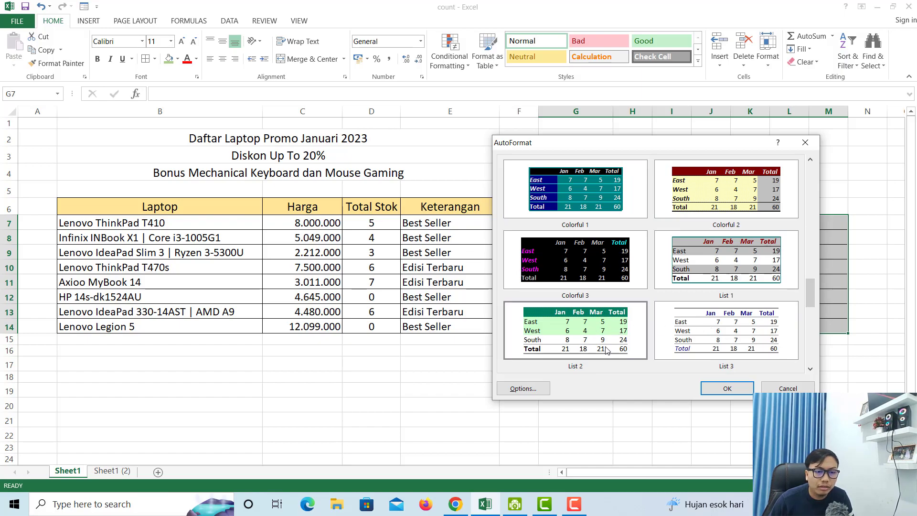
pyautogui.click(727, 390)
# - Reopen AutoFormat for the formatted grid G7:M14 and select the List 2 style
pyautogui.click(597, 250)
pyautogui.click(582, 235)
pyautogui.click(565, 223)
pyautogui.moveTo(565, 224); pyautogui.dragTo(832, 328)
pyautogui.hotkey('alt', 'o')
pyautogui.press('a')
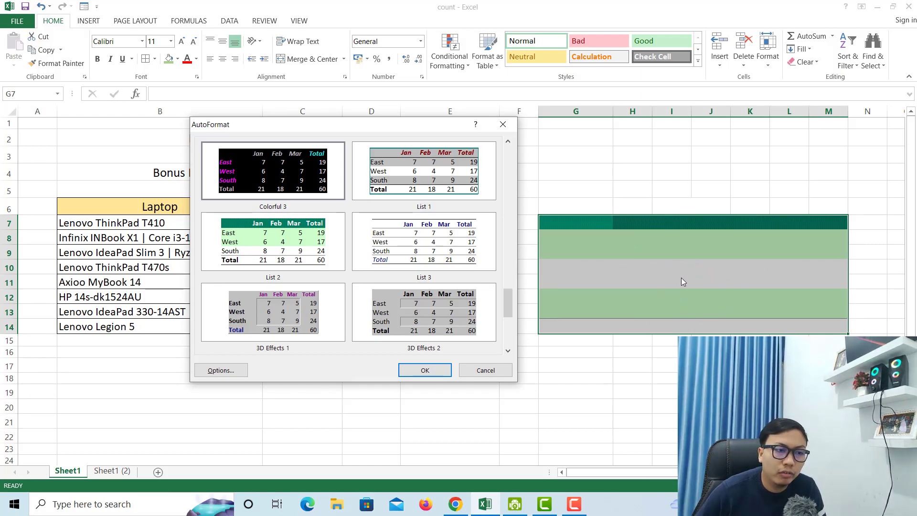
pyautogui.click(311, 256)
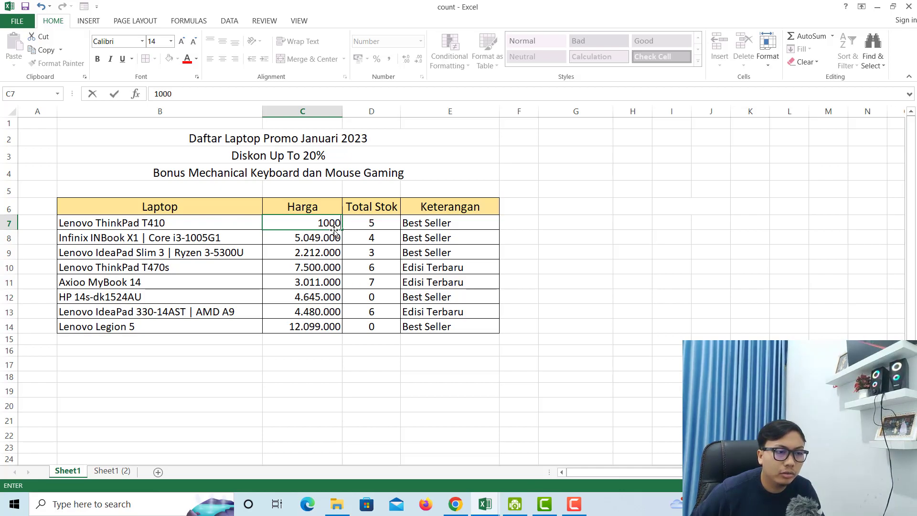
# - Enter 10000000 in full as the price of the Lenovo ThinkPad T410 in C7
pyautogui.write('0000')
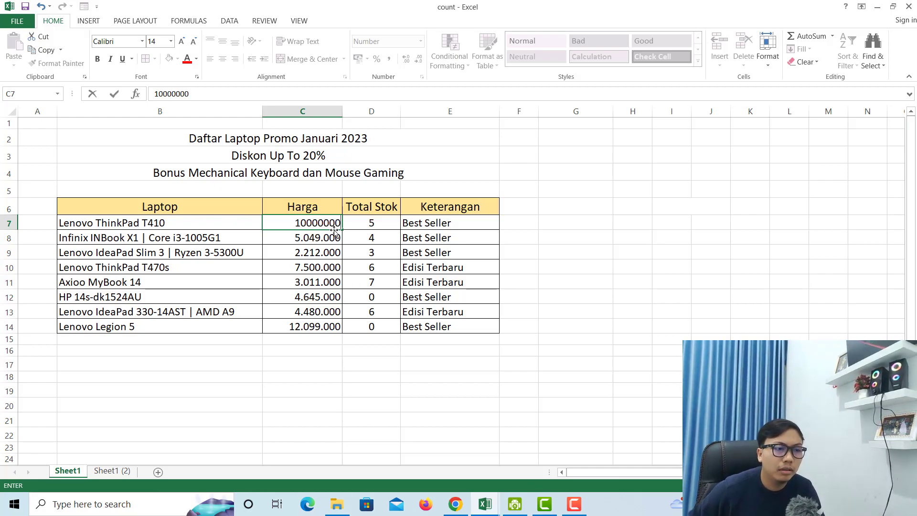
pyautogui.press('Return')
# - Replace the price in C7 with the exponent shorthand 10E6
pyautogui.click(328, 224)
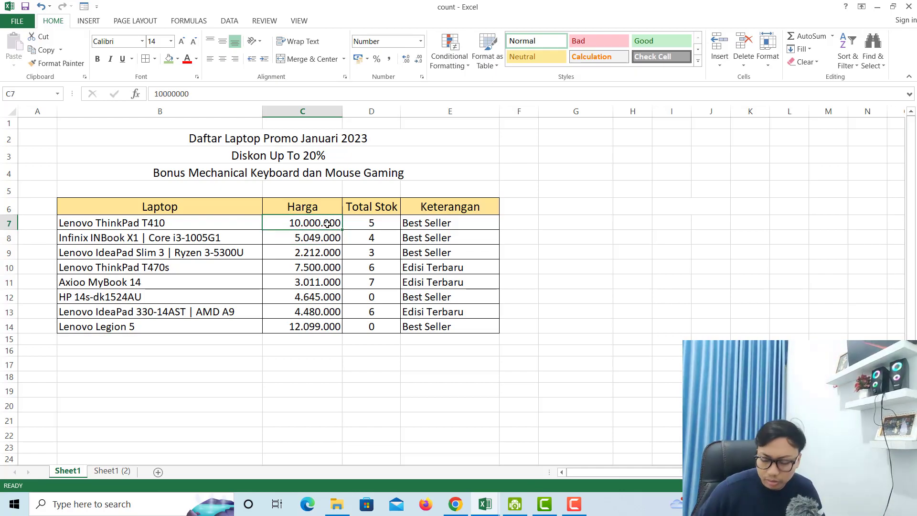
pyautogui.press('BackSpace')
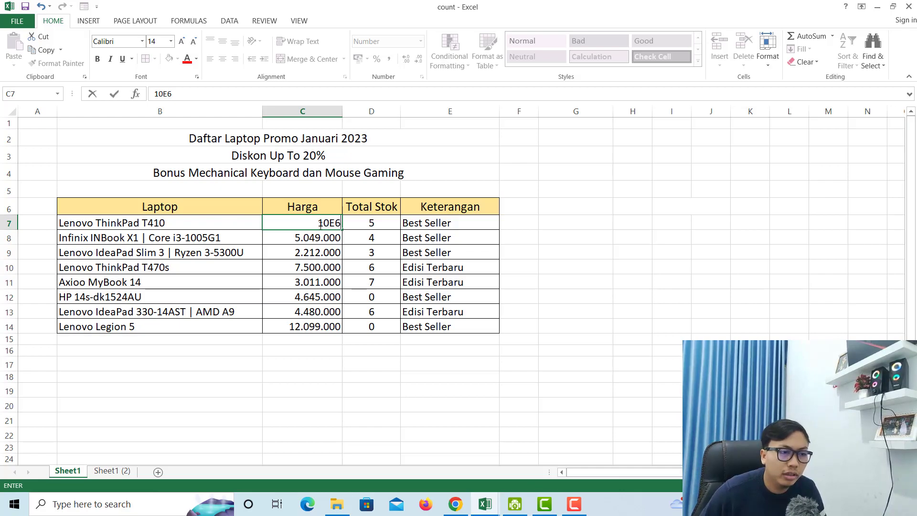
pyautogui.moveTo(320, 224); pyautogui.dragTo(329, 223)
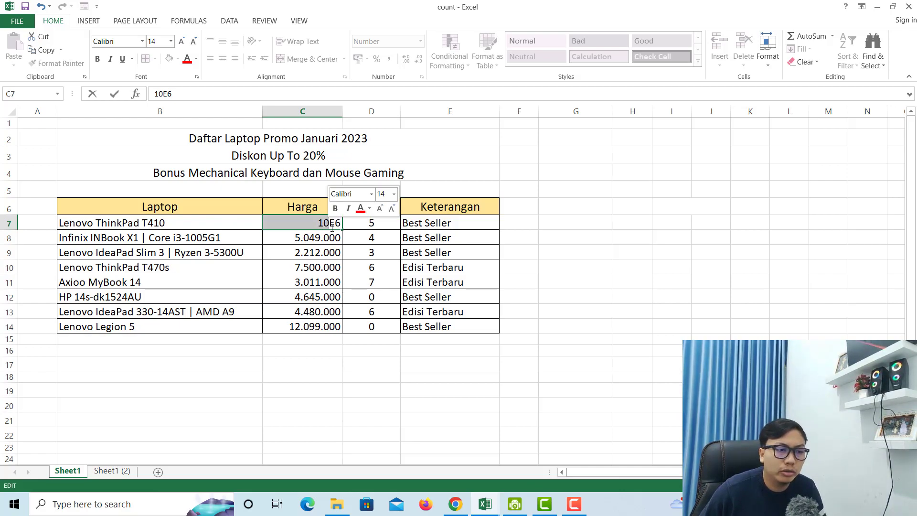
pyautogui.click(332, 228)
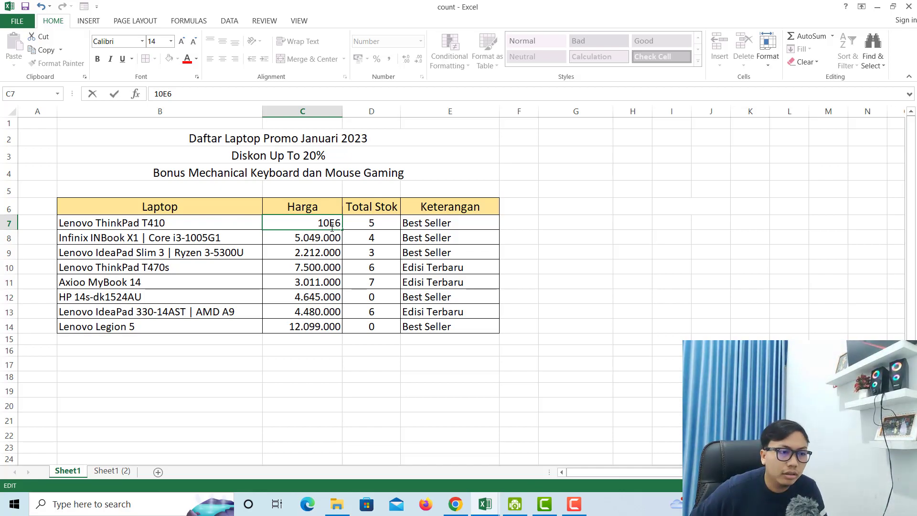
pyautogui.press('Return')
pyautogui.click(322, 223)
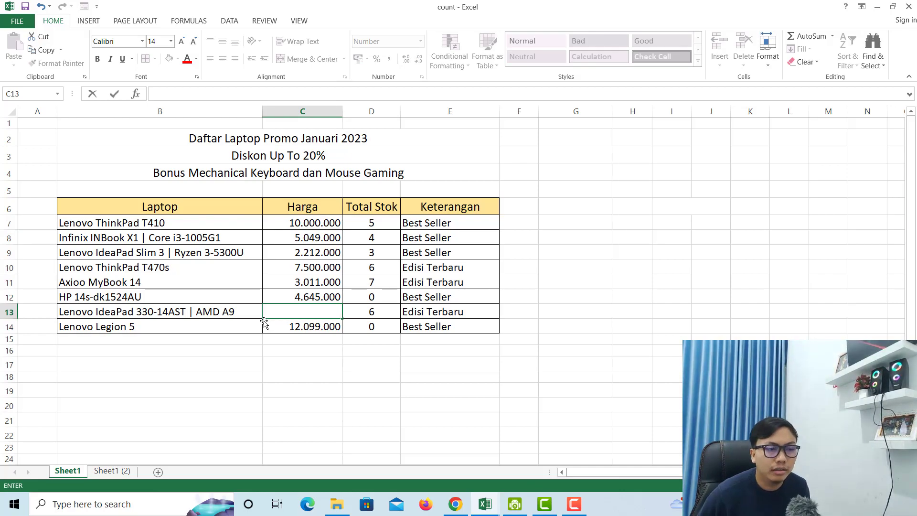
# - Enter 100E6 as the price of the Lenovo IdeaPad 330-14AST in C13
pyautogui.write('100E6')
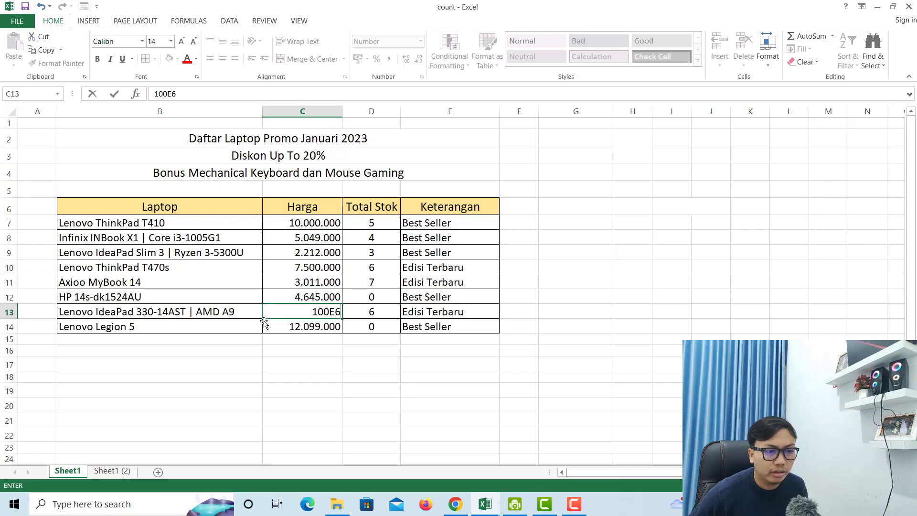
pyautogui.press('Return')
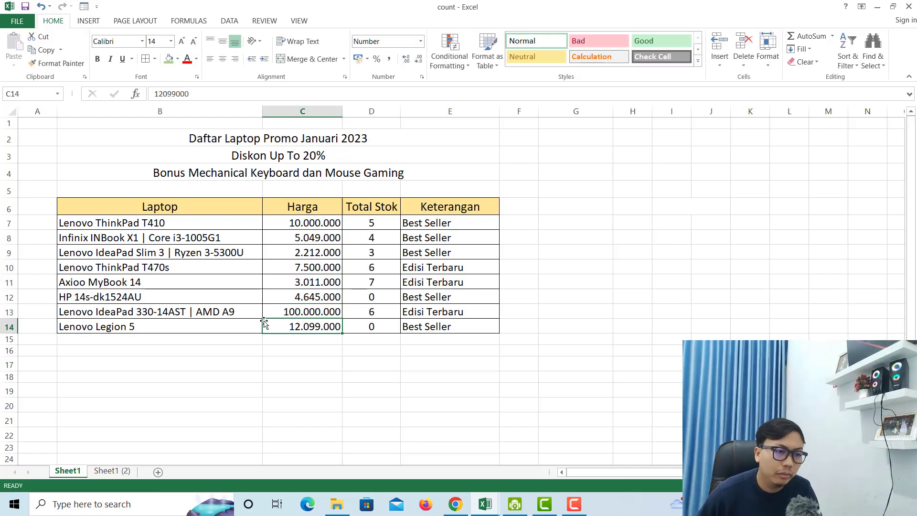
pyautogui.click(307, 228)
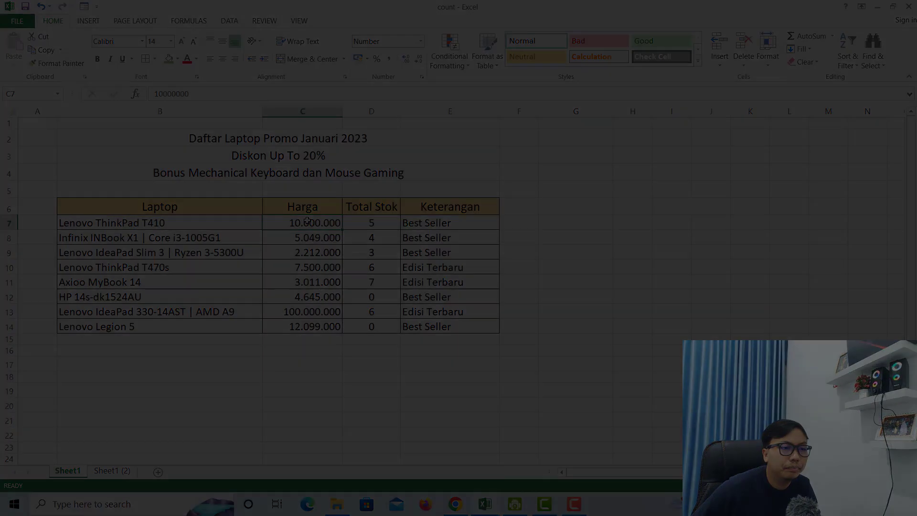